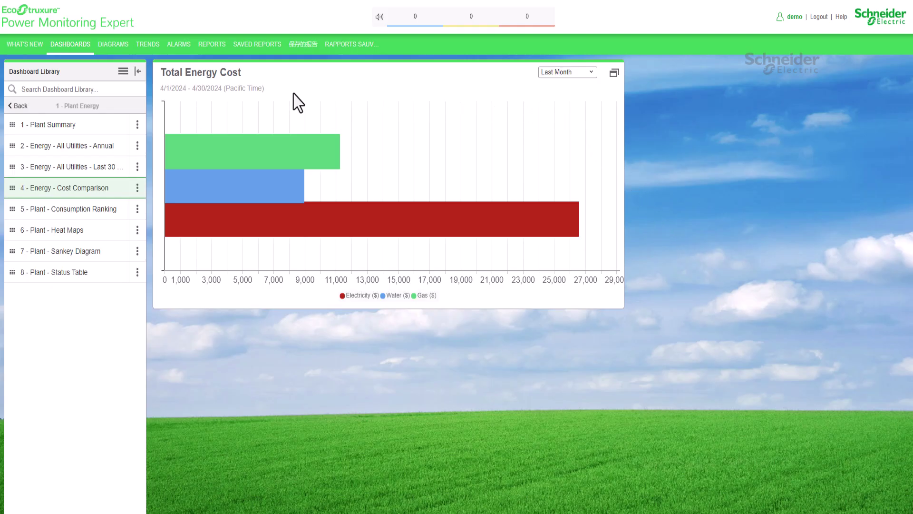
mouse_move(261, 145)
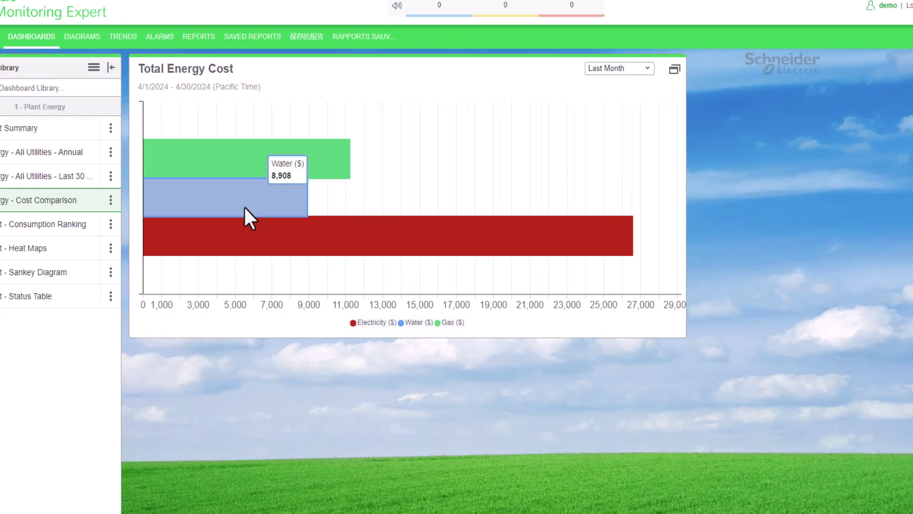
mouse_move(257, 227)
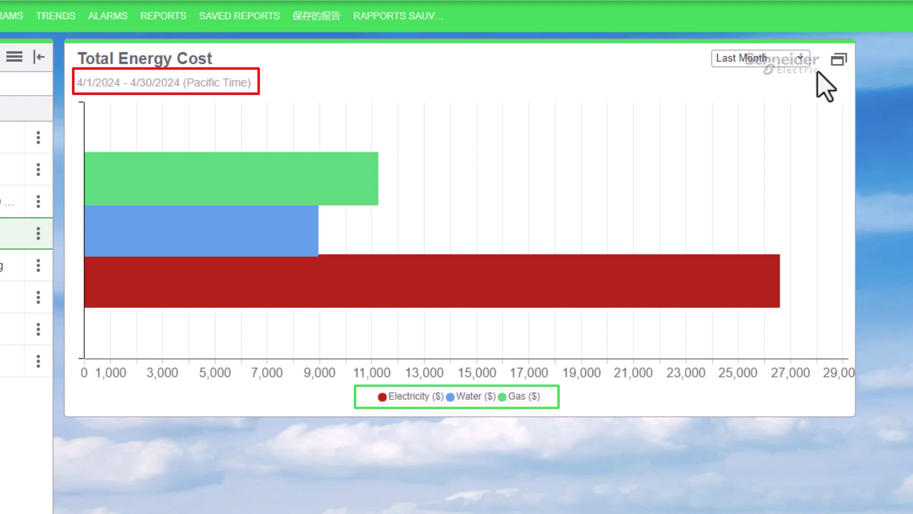
click(801, 59)
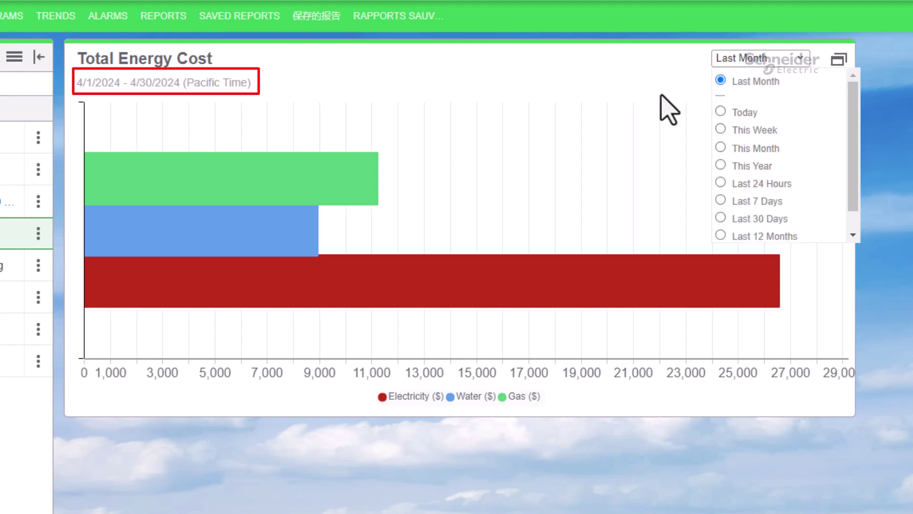
click(656, 109)
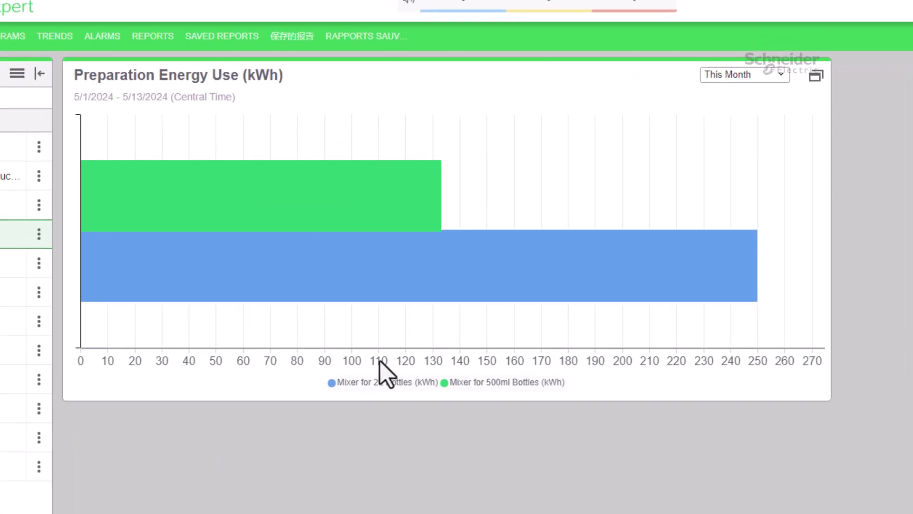
mouse_move(412, 296)
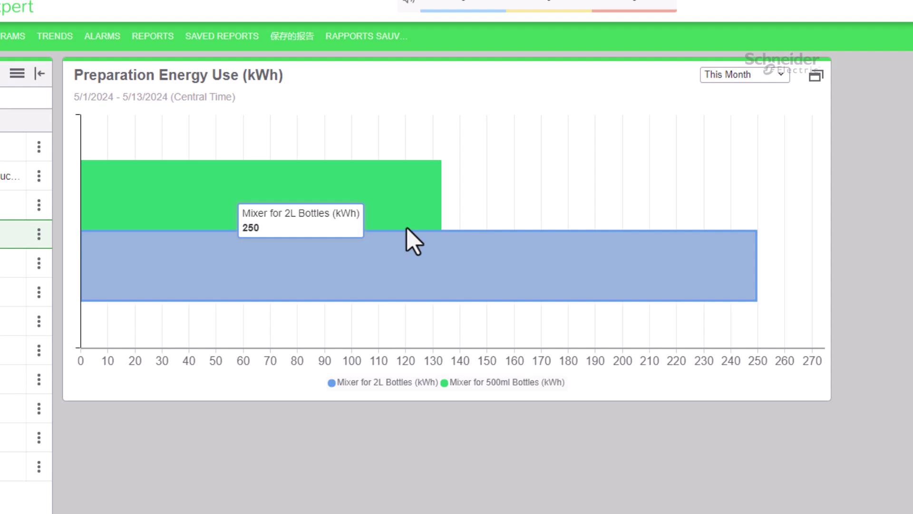
mouse_move(406, 213)
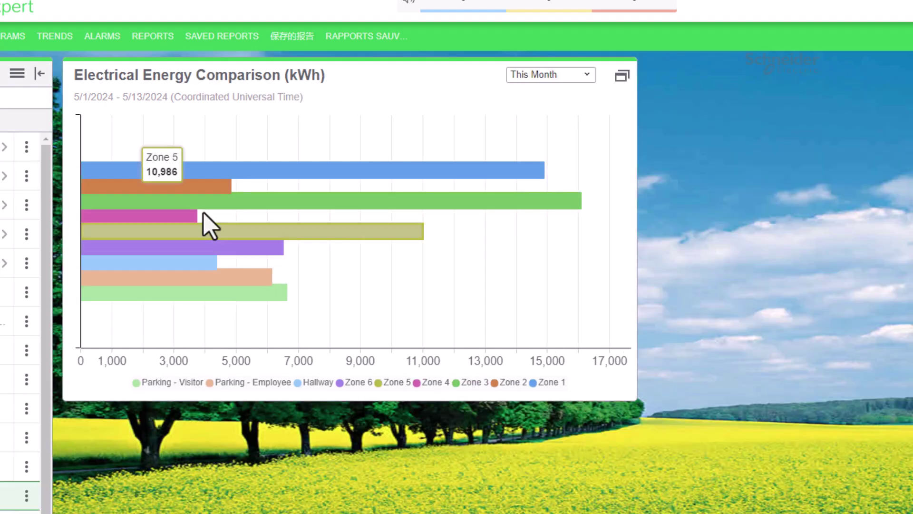
mouse_move(187, 177)
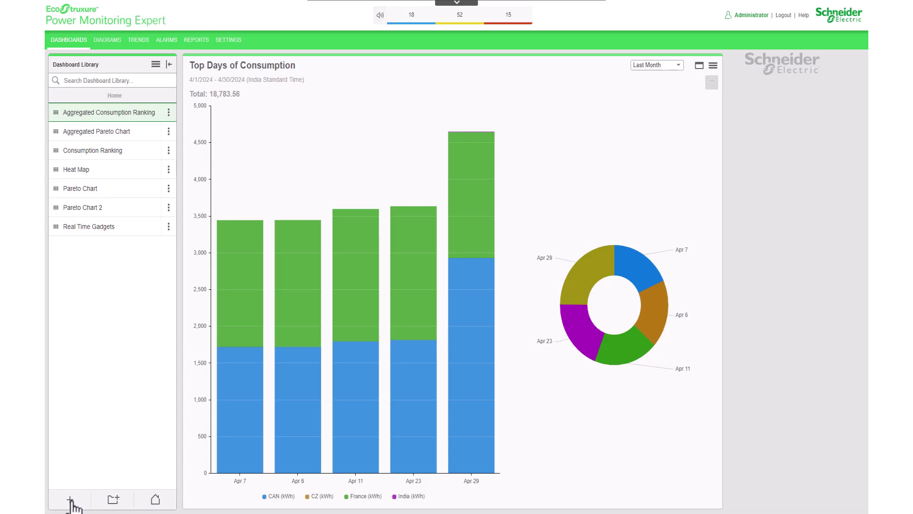
- Add a new dashboard from the library menu and name it 'Bar Chart'
click(70, 499)
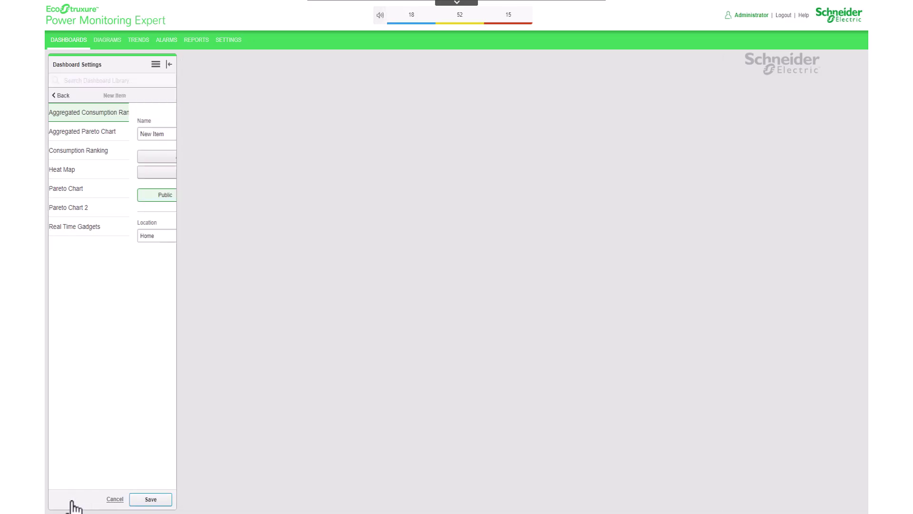
click(114, 498)
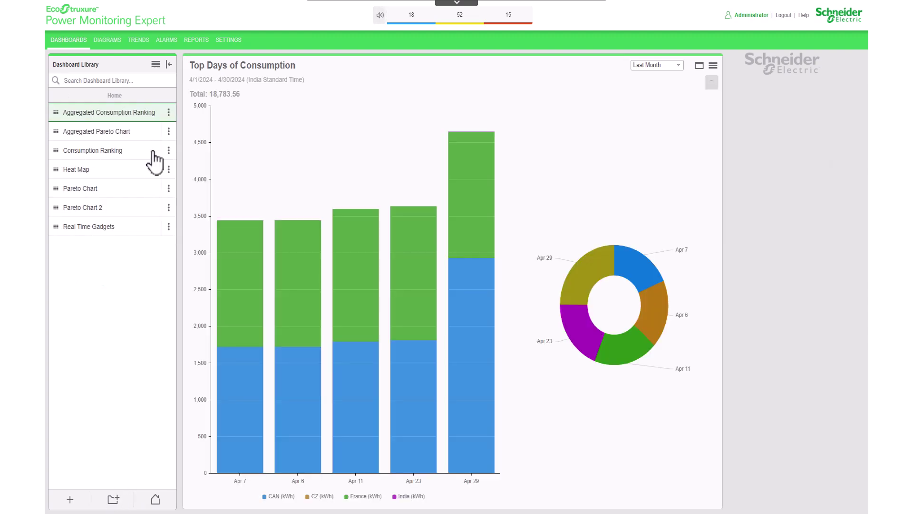
click(155, 66)
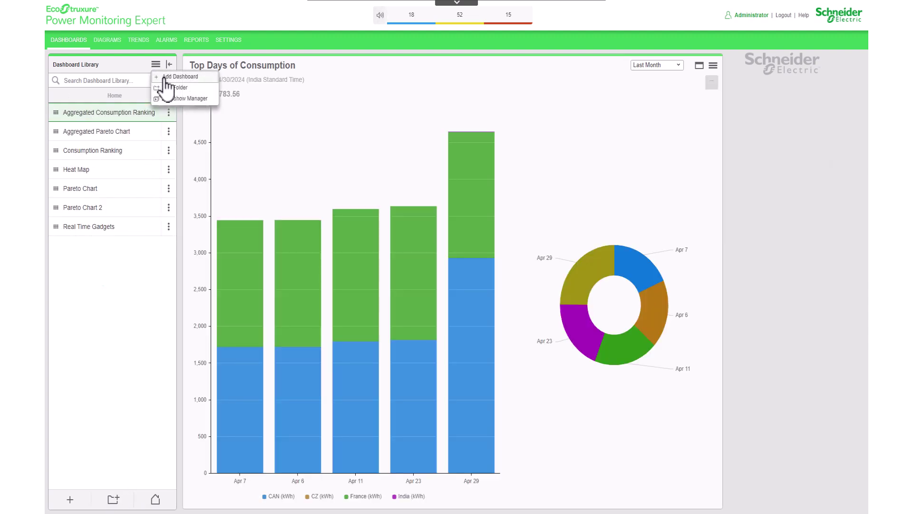
click(162, 76)
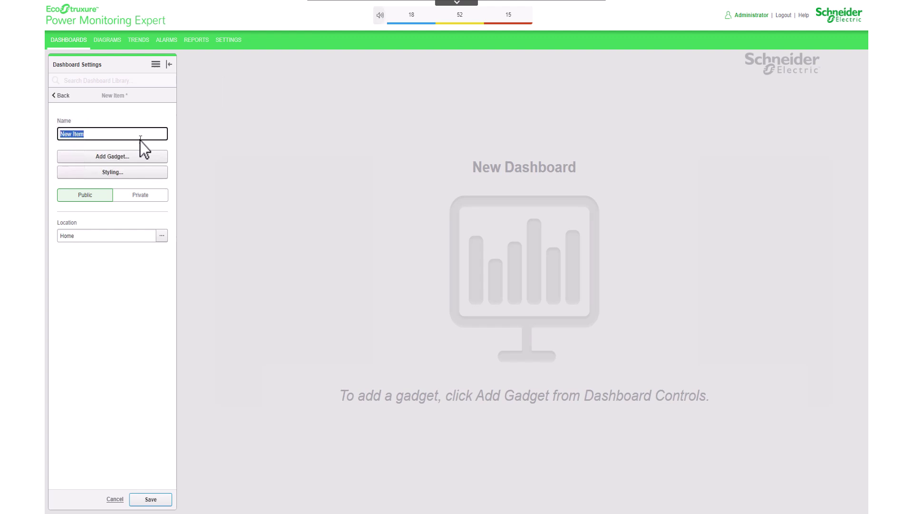
text(Bar Chart)
- Add a gadget to the dashboard, picking the Bar Chart type from the Common category
click(144, 157)
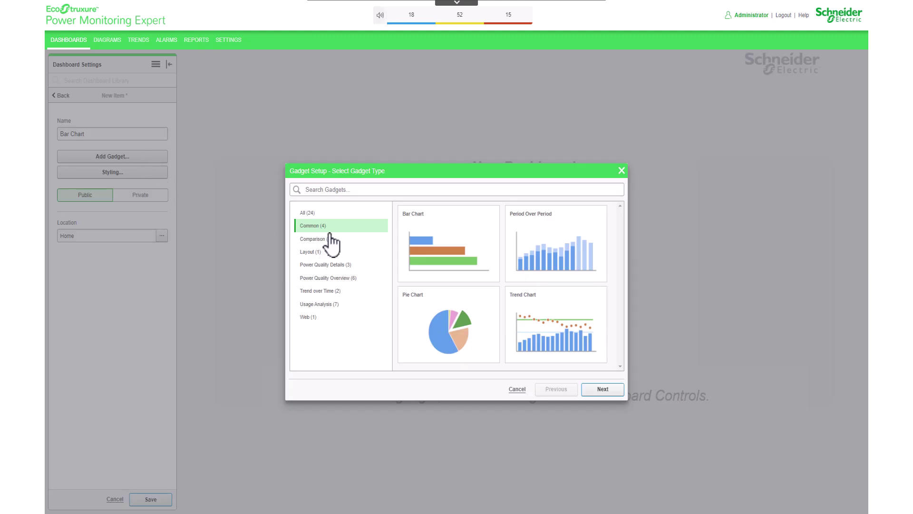
click(441, 238)
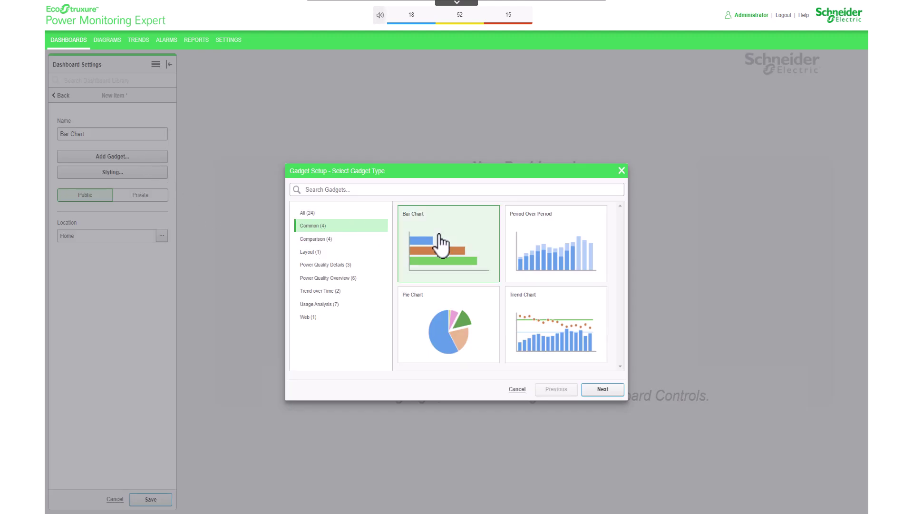
click(316, 239)
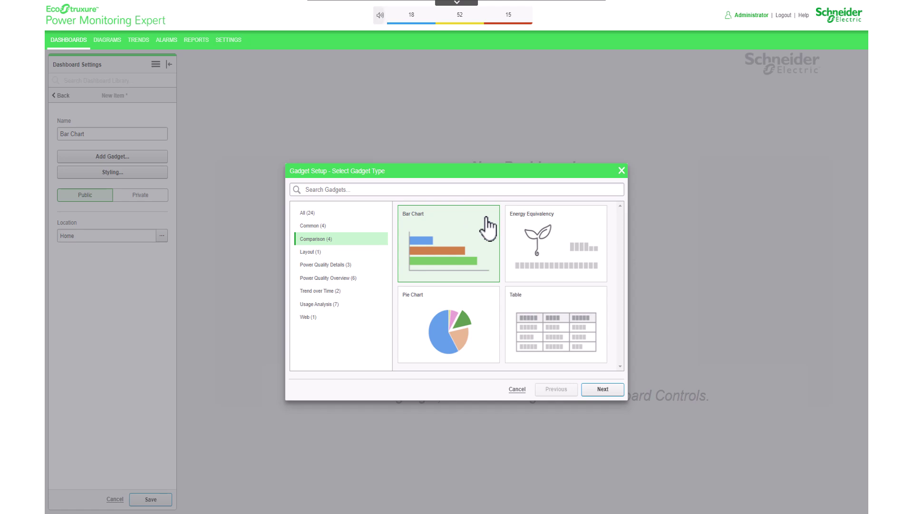
click(349, 225)
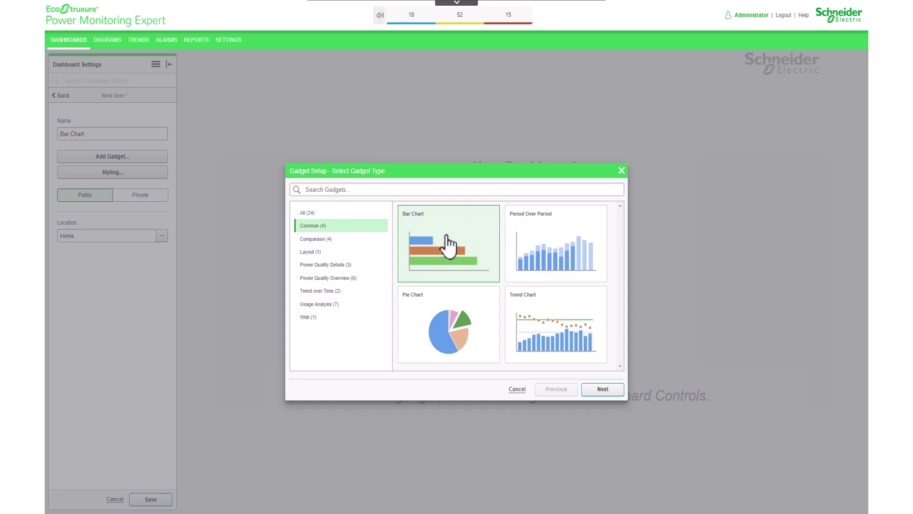
click(621, 393)
- Title the gadget 'Electrical Energy Comparison by Zones' and give it its own 80% opacity
click(385, 206)
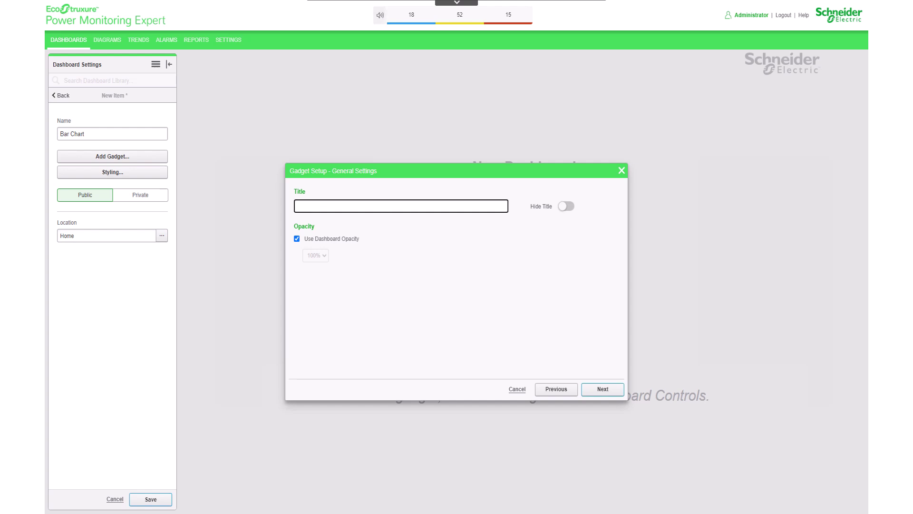
text(Electrical Energy Comparison by Zones)
click(296, 239)
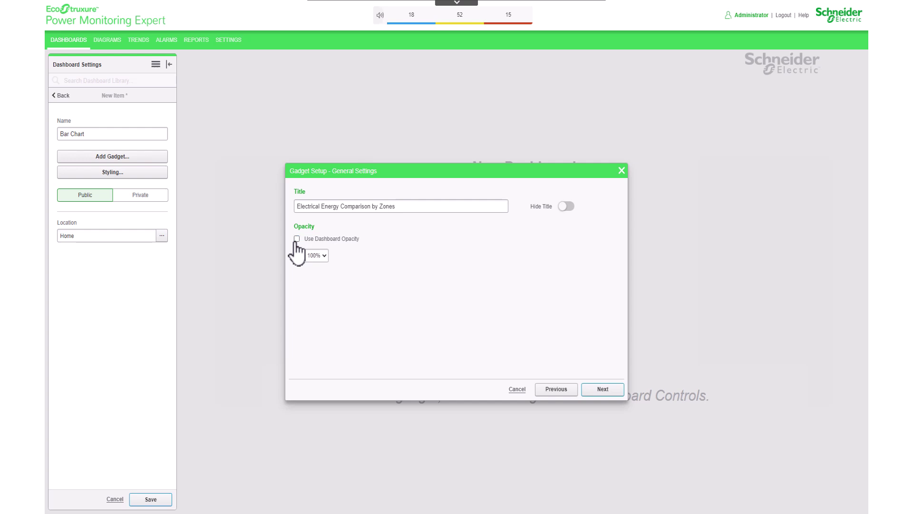
click(323, 259)
click(324, 284)
click(603, 389)
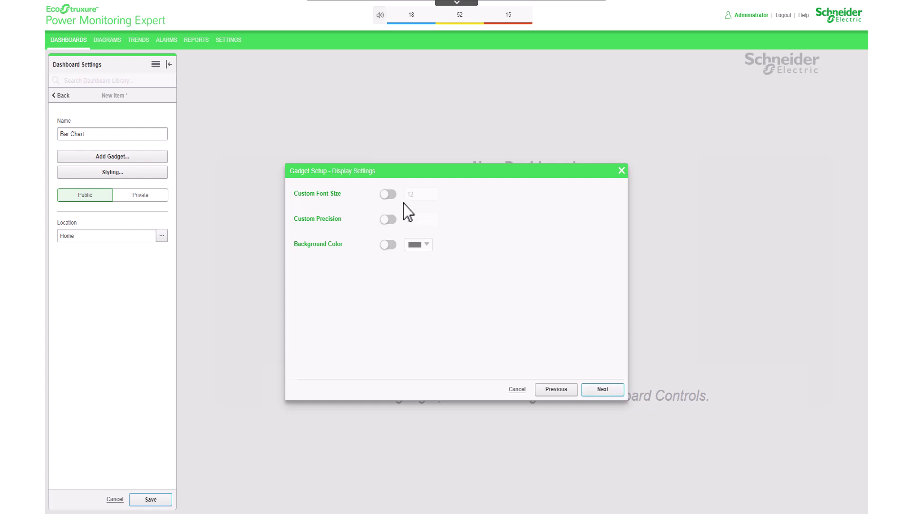
- Enable custom font size 12 and custom precision 2 in the display settings
click(389, 195)
click(393, 219)
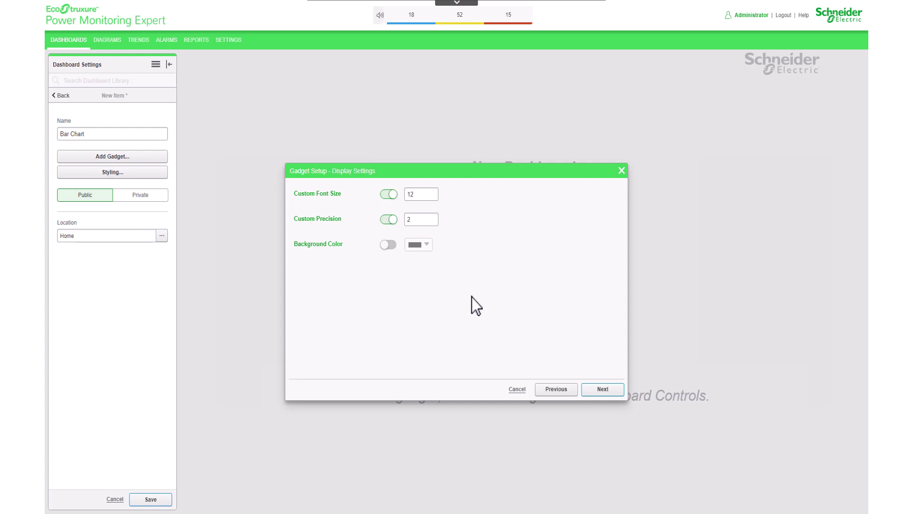
click(621, 391)
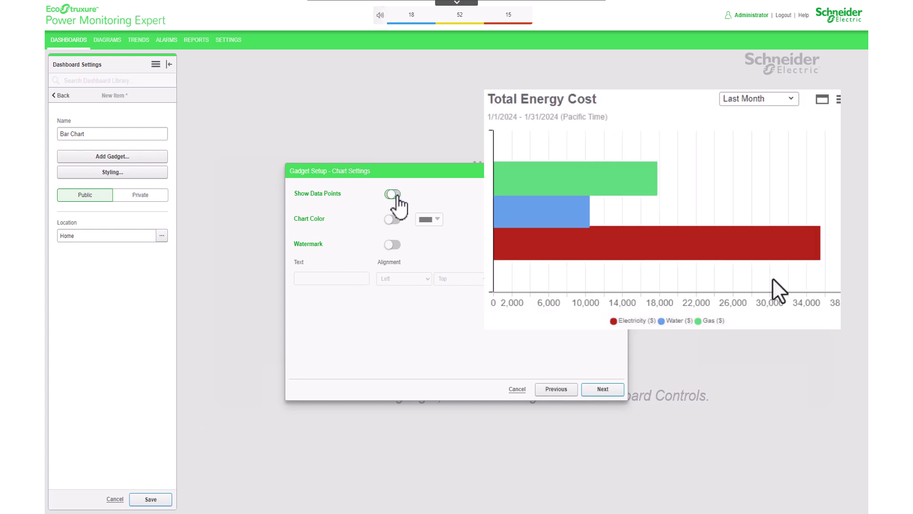
- Turn on data points and a left/top 'Energy Comparison' watermark at font size 12
click(394, 195)
click(395, 245)
click(320, 279)
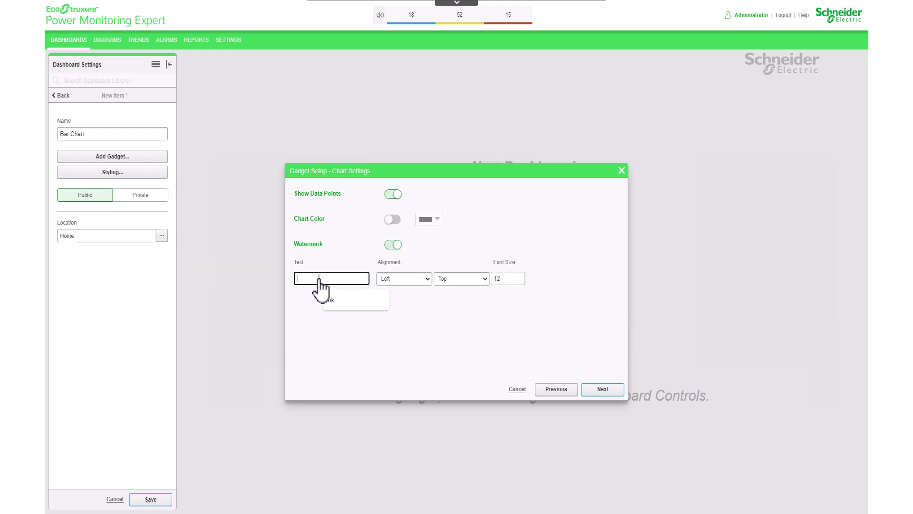
text(Energy Comparison)
- Start a data series sourced from Bld Zone1, filtered to measurements with historical data
click(620, 392)
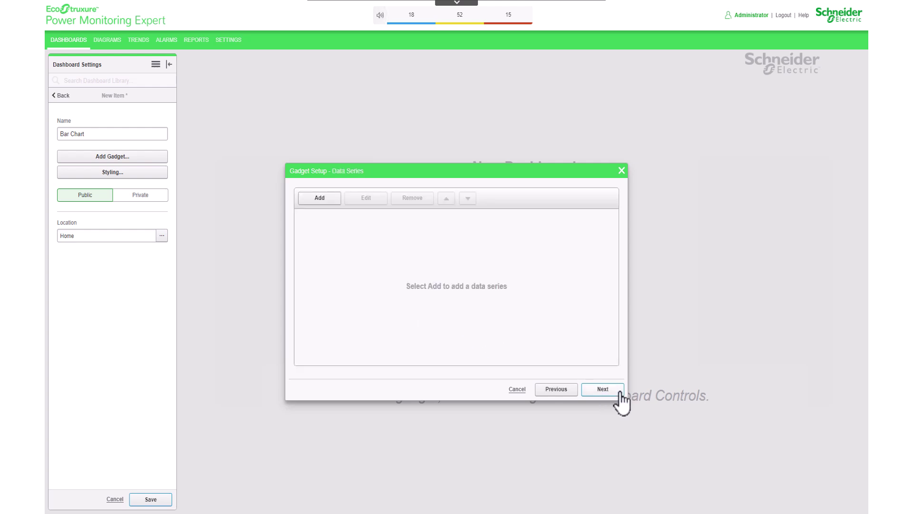
click(316, 198)
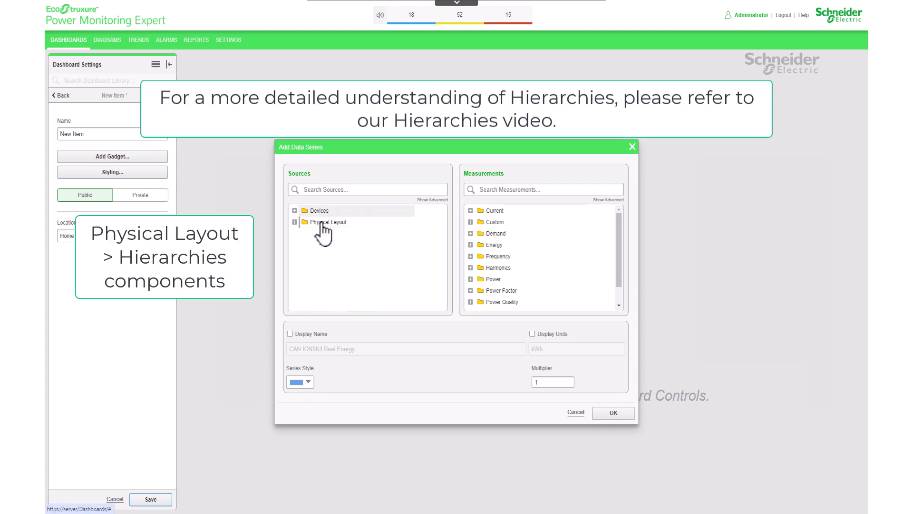
click(295, 211)
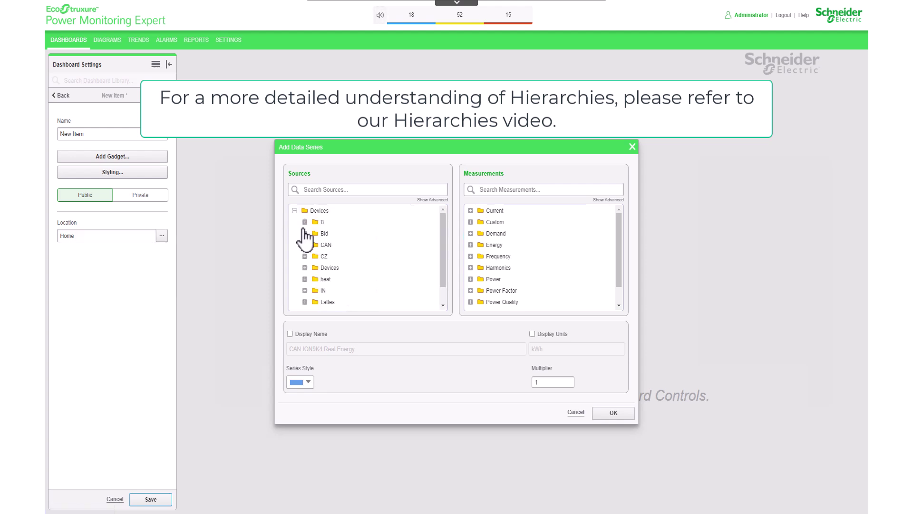
click(305, 233)
click(335, 245)
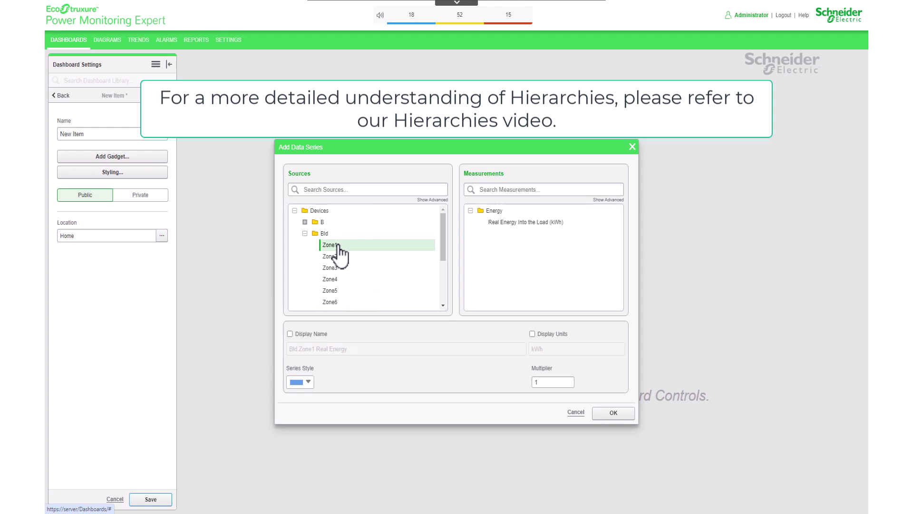
click(607, 200)
click(466, 236)
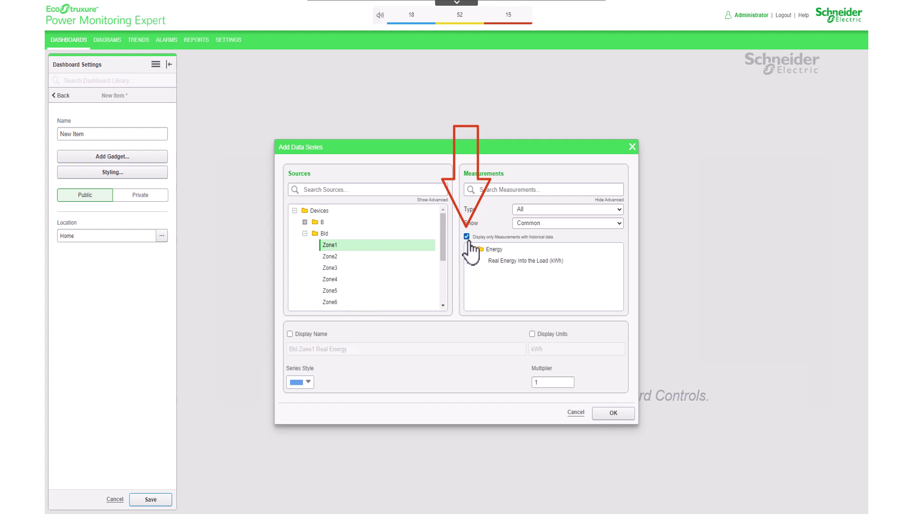
- Add the Zone1 Real Energy Into the Load series named 'Zone 1 Energy' with kWh units
click(528, 261)
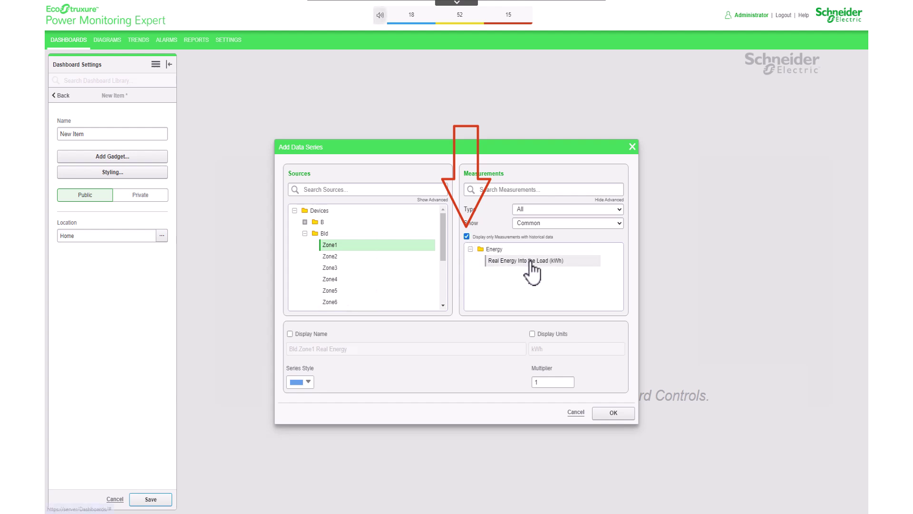
click(313, 335)
drag(433, 352, 56, 350)
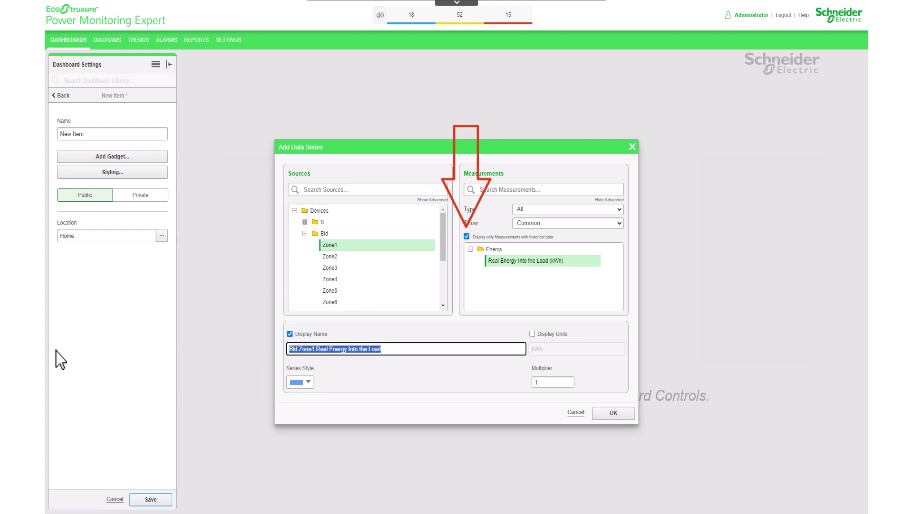
text(Zone 1 Energy)
click(542, 334)
click(612, 413)
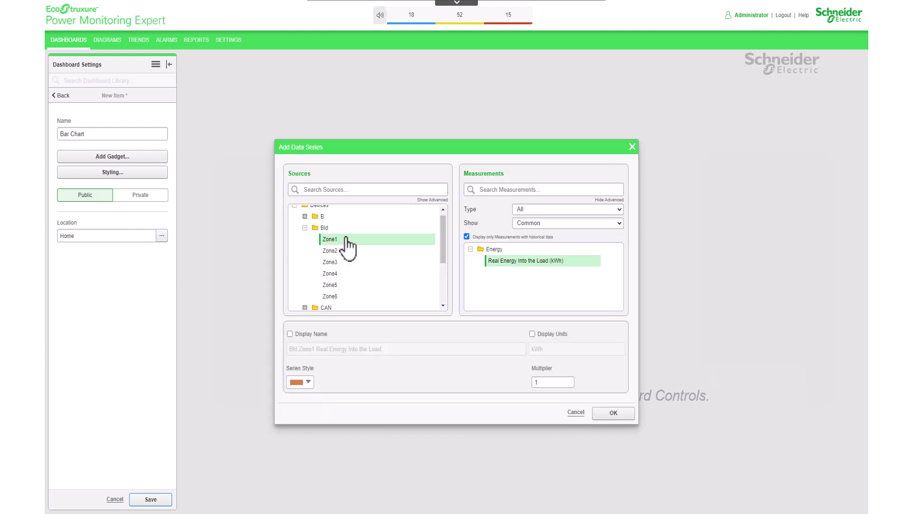
- Add the Zone 2 series named 'Zone 2 Energy' with kWh units shown
click(320, 334)
text(Zone 2 Energy)
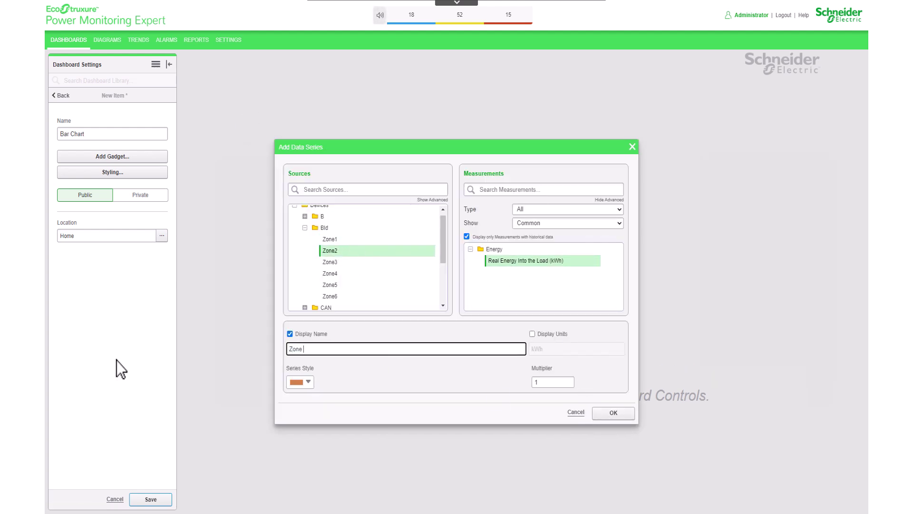
click(532, 334)
click(614, 412)
- Add a Zone3 energy series named 'Zone 3 Energy' with kWh units
click(323, 200)
click(376, 250)
click(320, 334)
text(Zone 3 Ener)
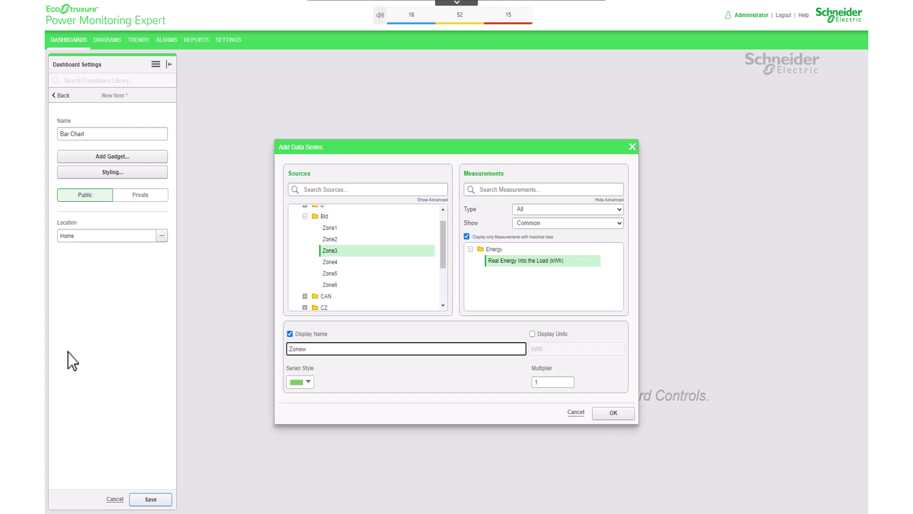
text(gy)
click(547, 333)
click(614, 412)
- Add a Zone4 energy series named 'Zone 4 Energy' with kWh units
click(324, 200)
click(411, 252)
click(391, 349)
key(ctrl+a)
key(BackSpace)
text(Zone 4 Energy)
click(533, 334)
click(614, 412)
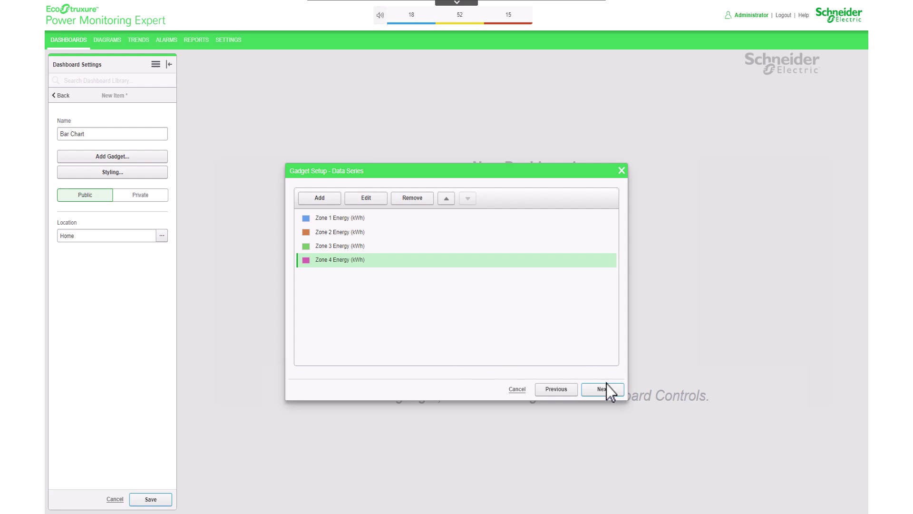
- Set the gadget's time range to This Year and finish placing the chart on the dashboard
click(621, 391)
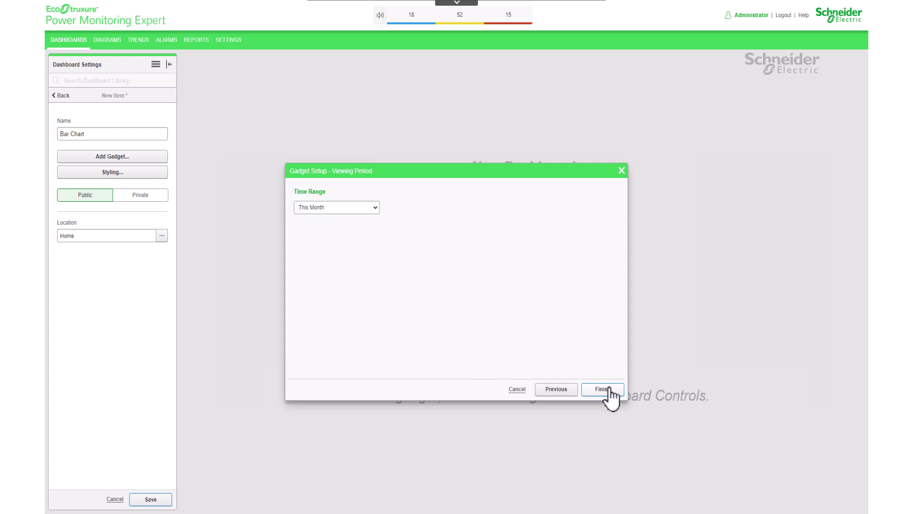
click(373, 207)
drag(376, 275, 361, 341)
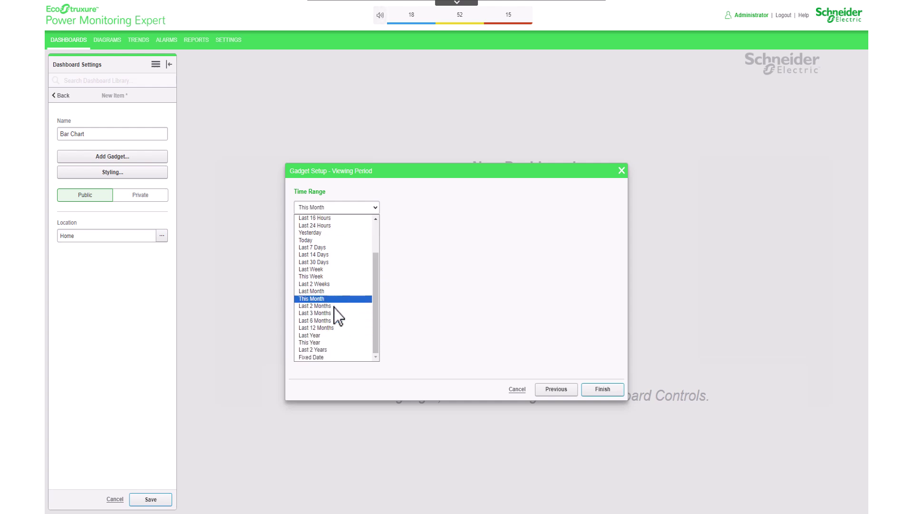
click(443, 347)
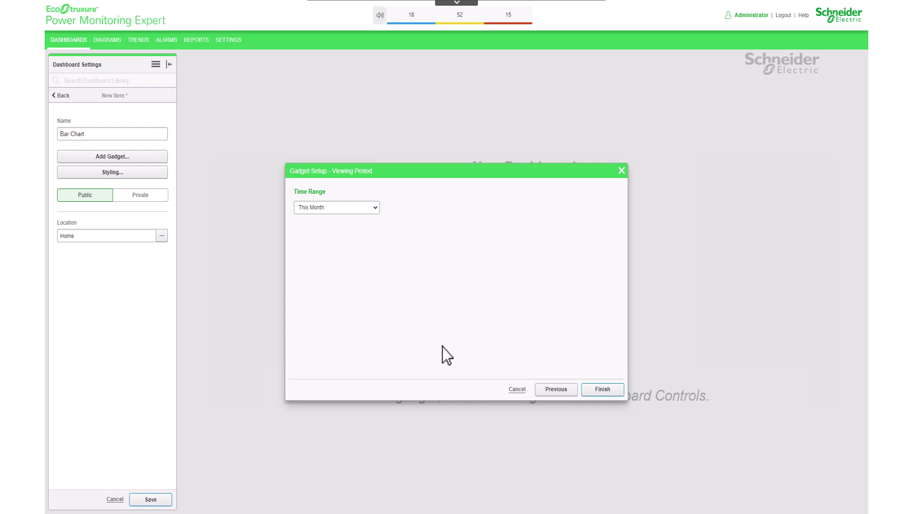
click(617, 392)
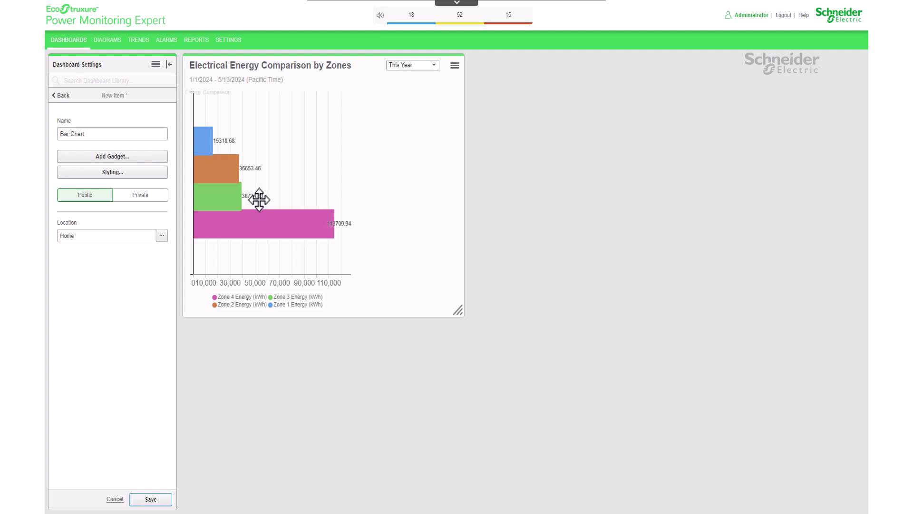
- Save the Bar Chart dashboard to the dashboard library
click(159, 502)
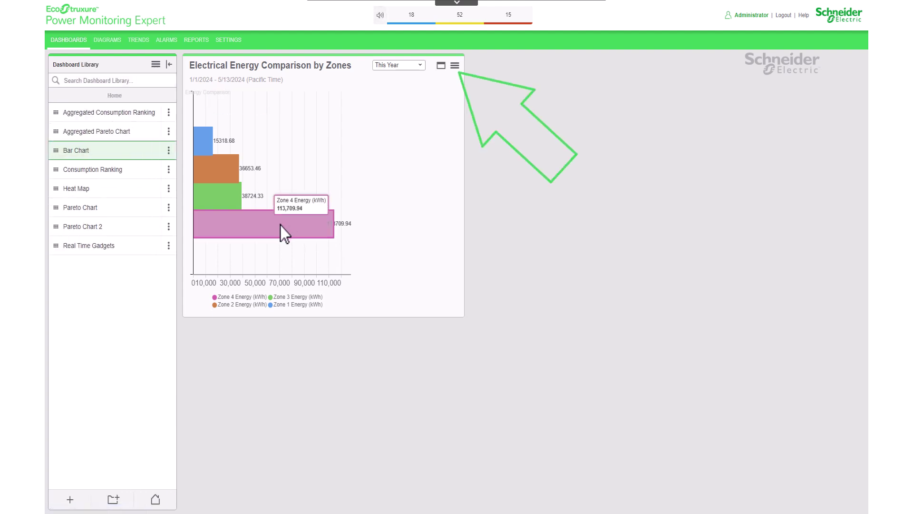
mouse_move(229, 196)
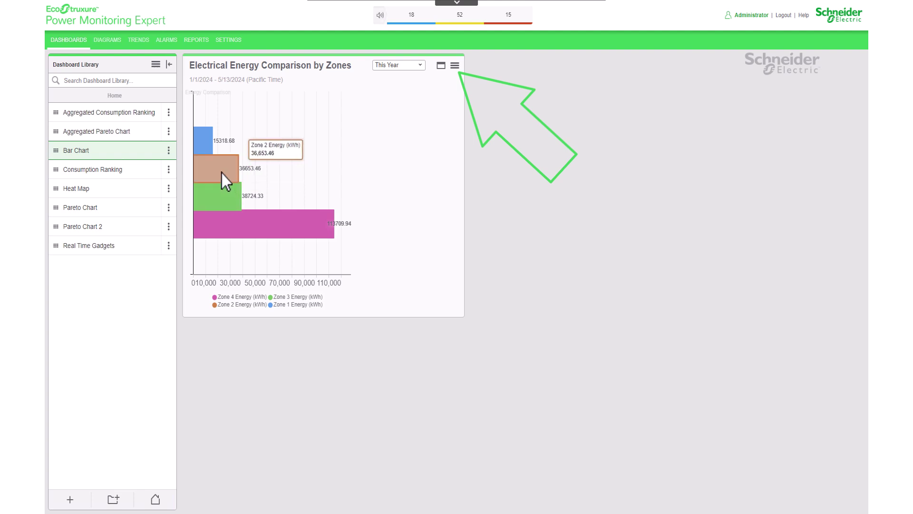
mouse_move(204, 147)
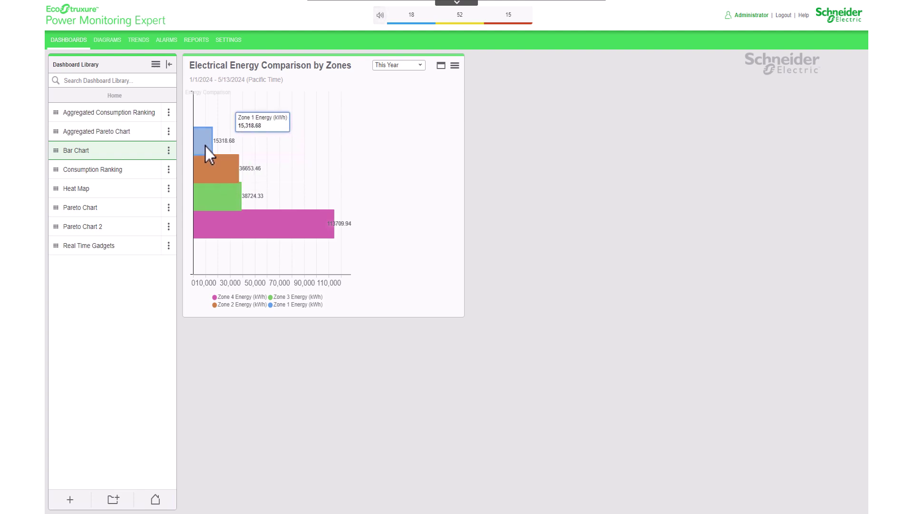
- Edit the gadget's chart settings to switch off the watermark and data point labels, then save
click(455, 66)
click(469, 81)
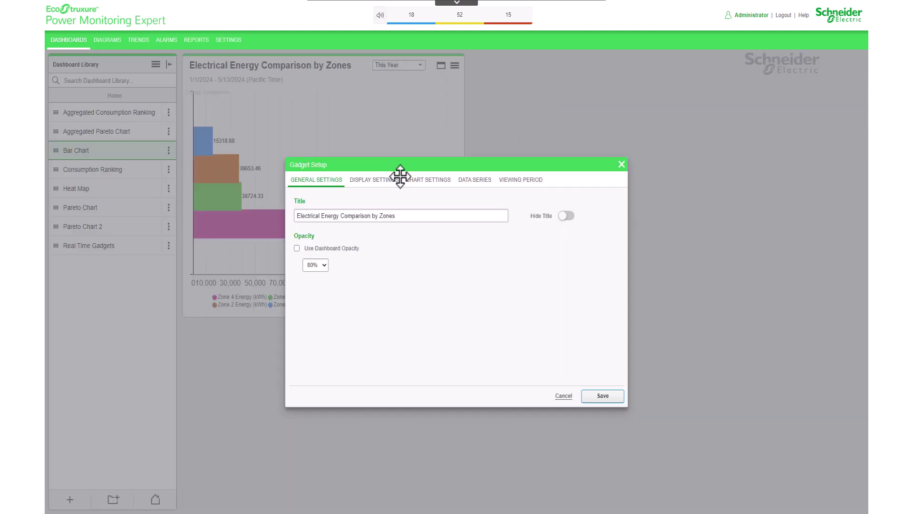
click(378, 183)
click(424, 186)
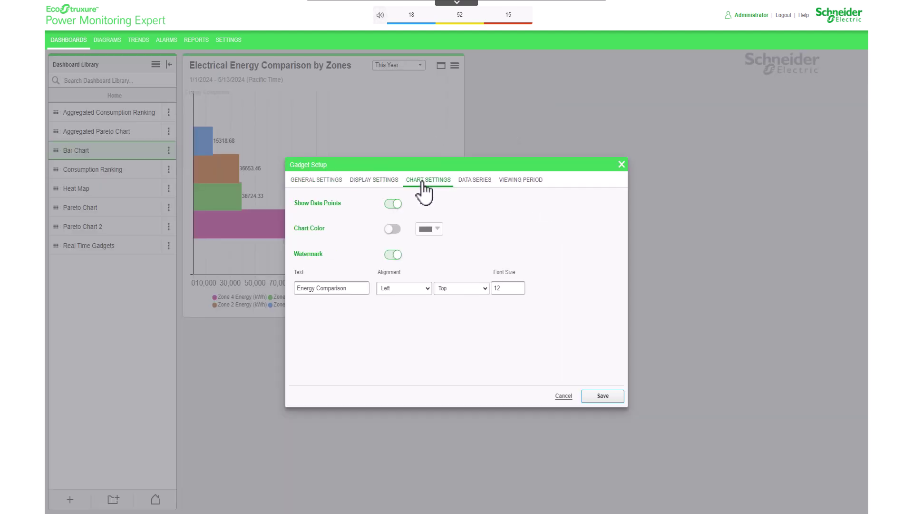
click(393, 254)
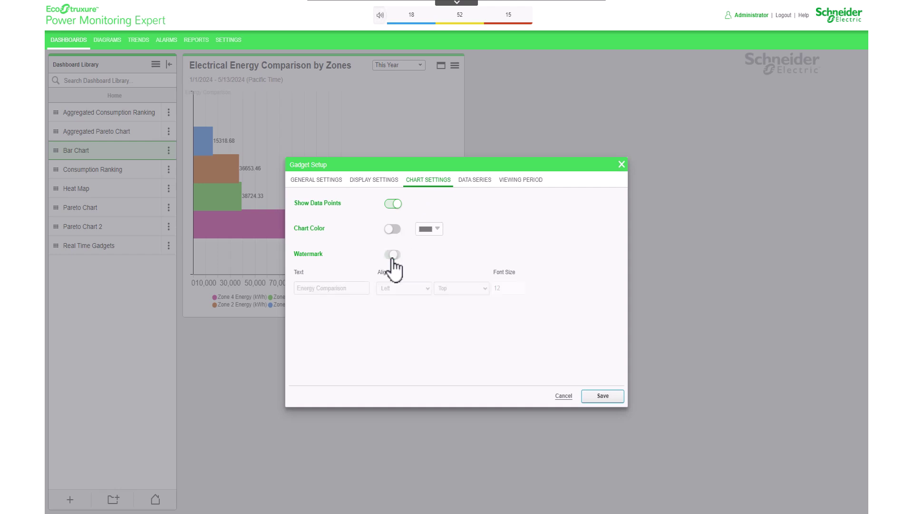
click(392, 205)
click(602, 396)
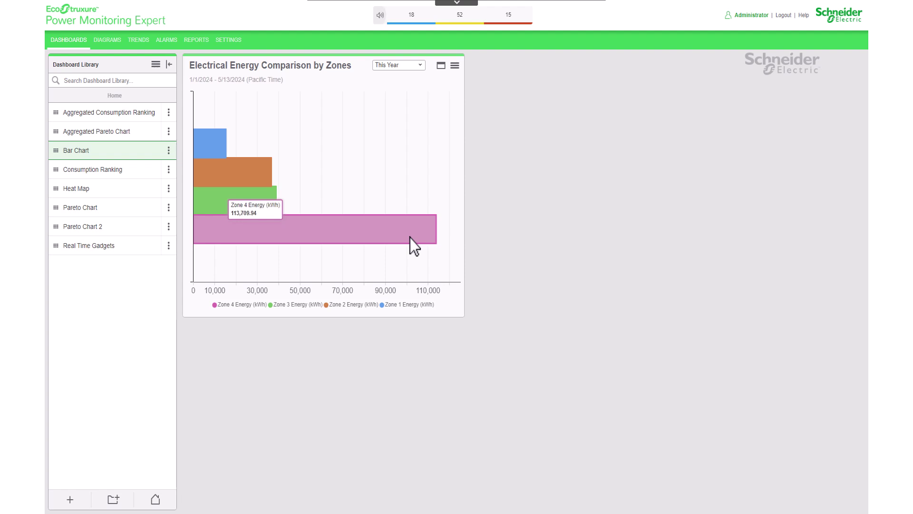
mouse_move(240, 193)
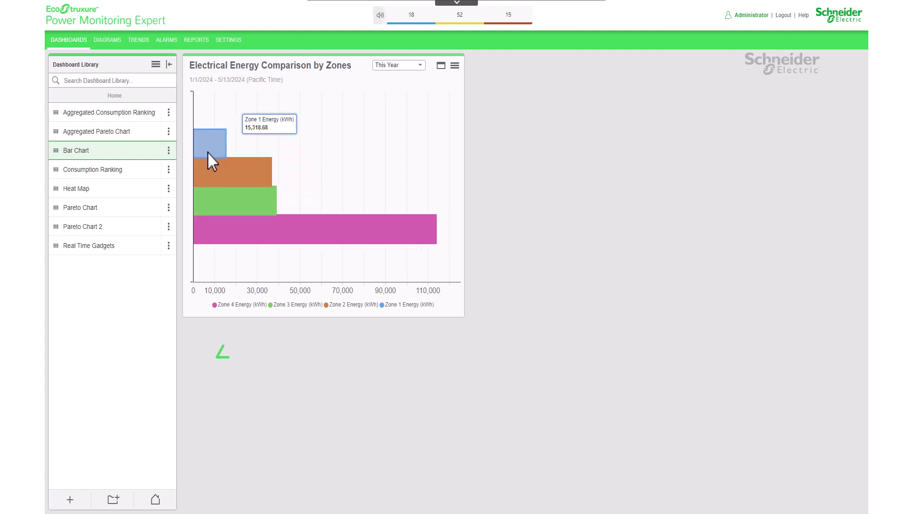
click(257, 318)
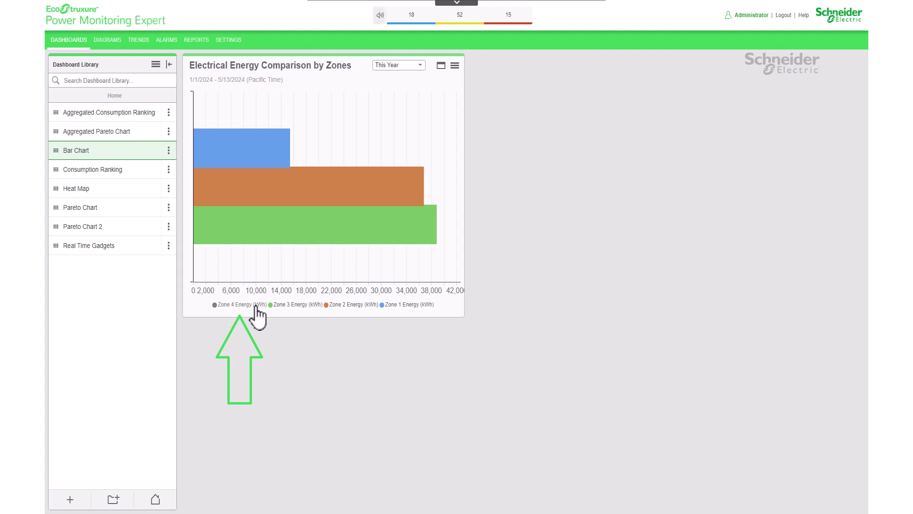
click(257, 317)
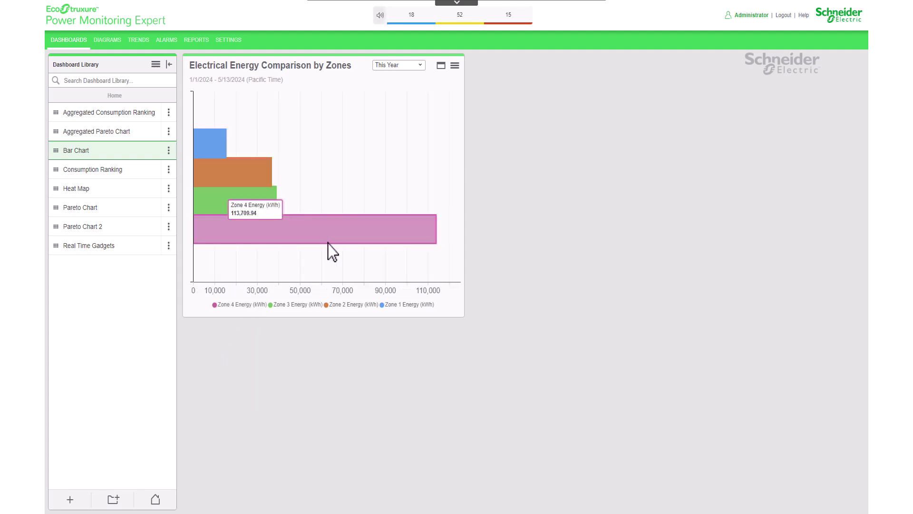